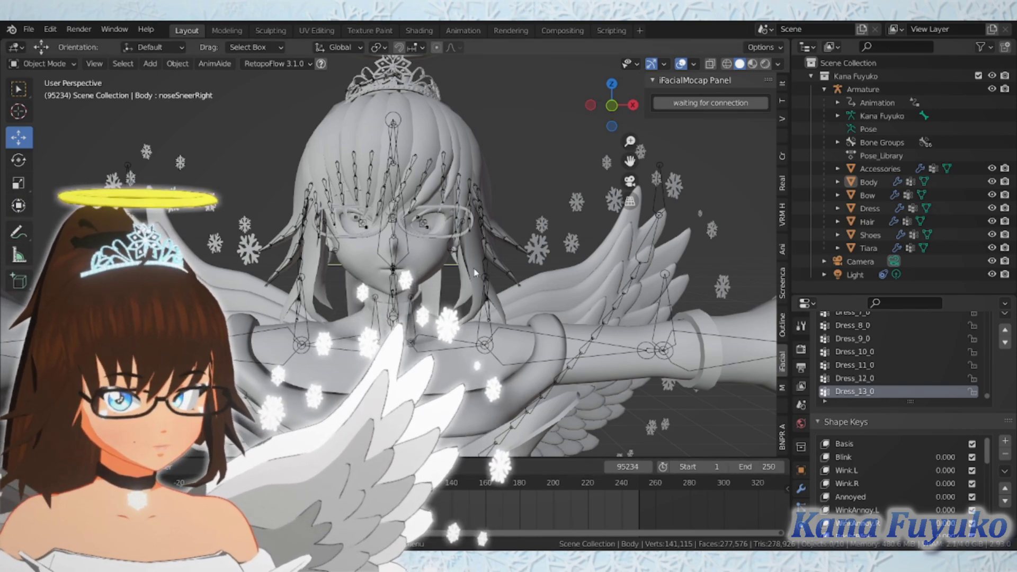
Hide the armature and select the avatar's Body mesh
left_click(992, 89)
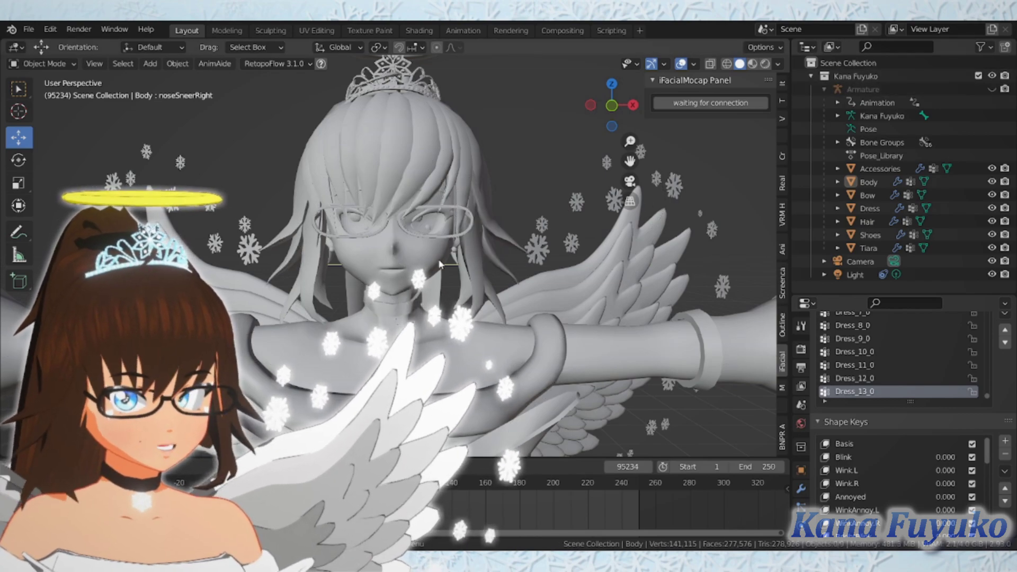
left_click(396, 266)
scroll(396, 266, "up", 2)
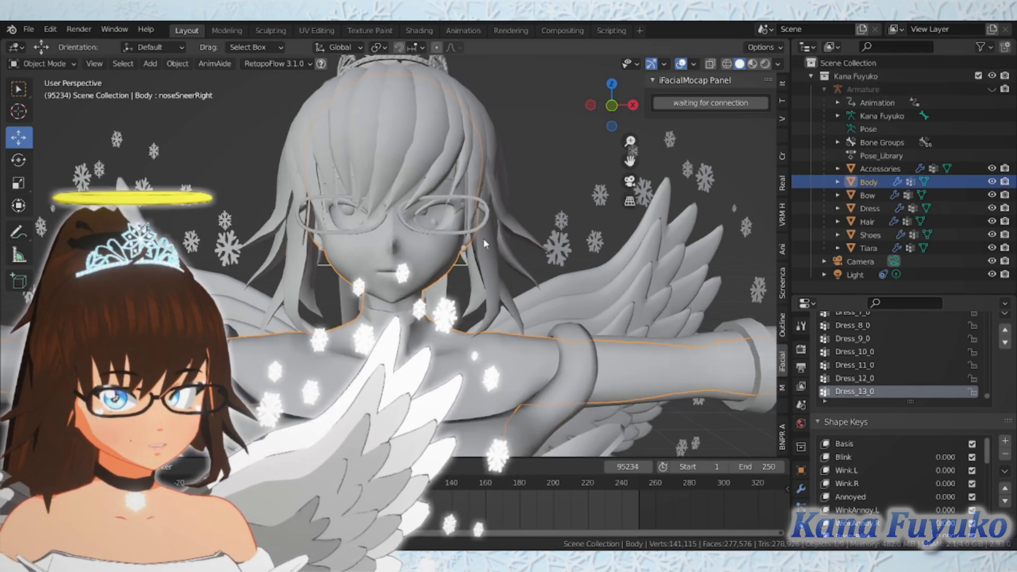
scroll(901, 371, "down", 5)
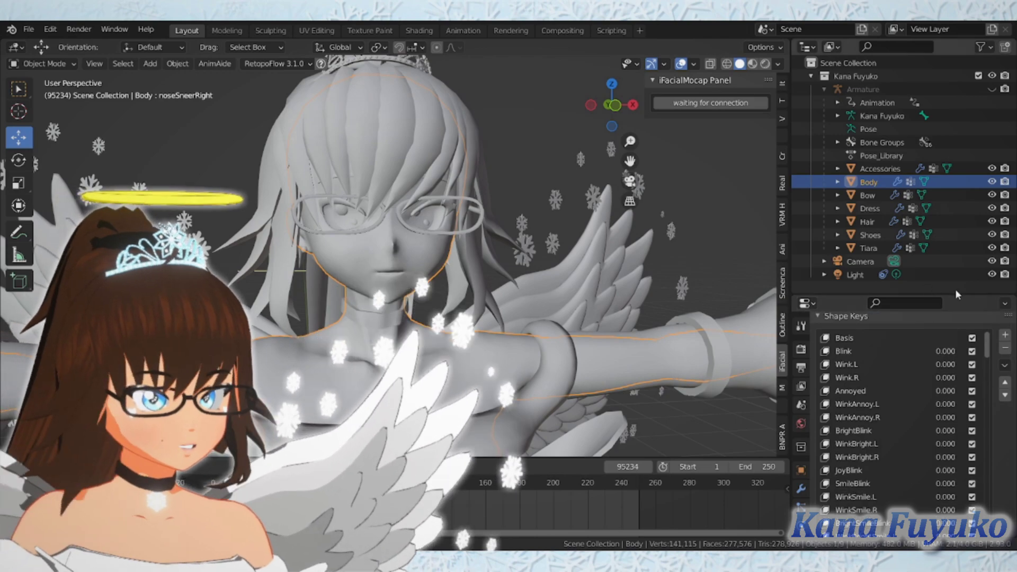
Enlarge the Properties editor and scroll the Body shape key list down to jawOpen
left_click_drag(957, 294, 957, 109)
scroll(965, 326, "up", 2)
scroll(916, 313, "down", 10)
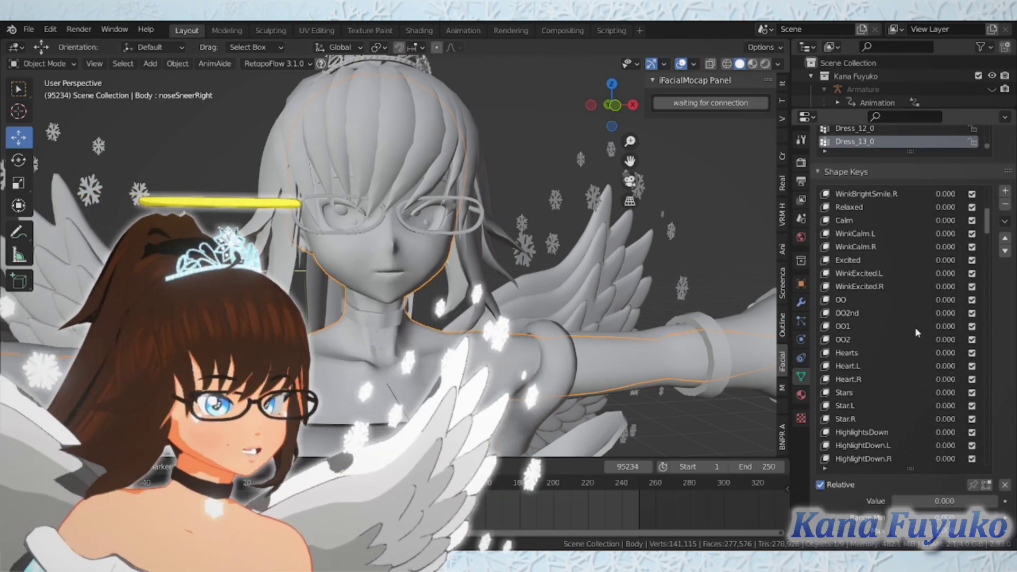
scroll(917, 334, "down", 8)
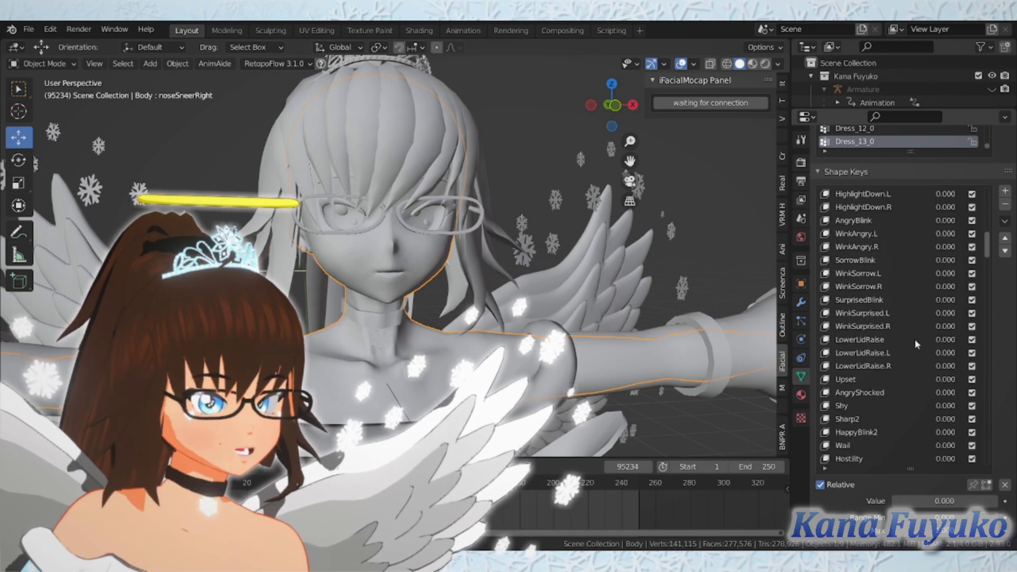
scroll(909, 350, "down", 12)
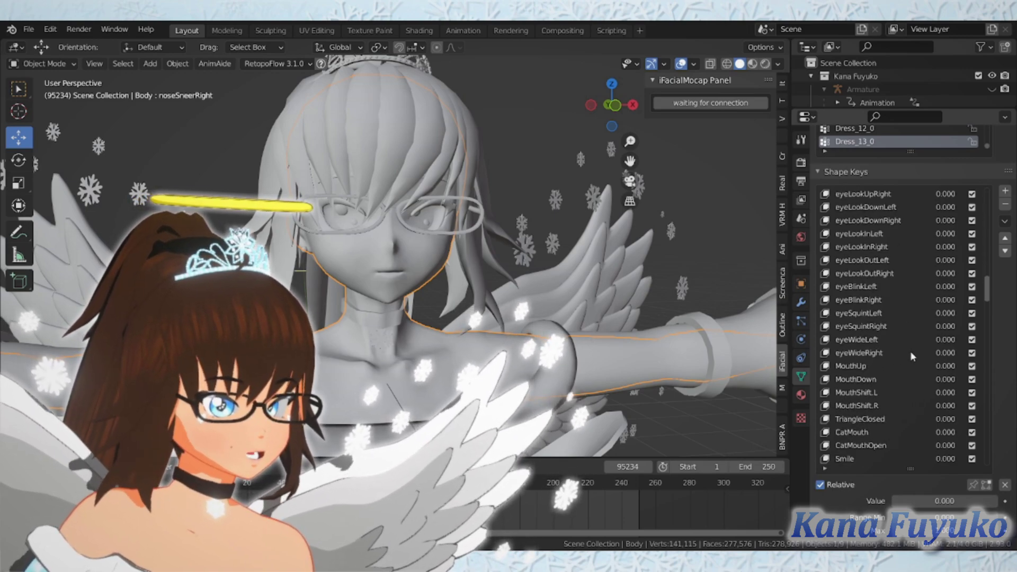
scroll(901, 344, "down", 14)
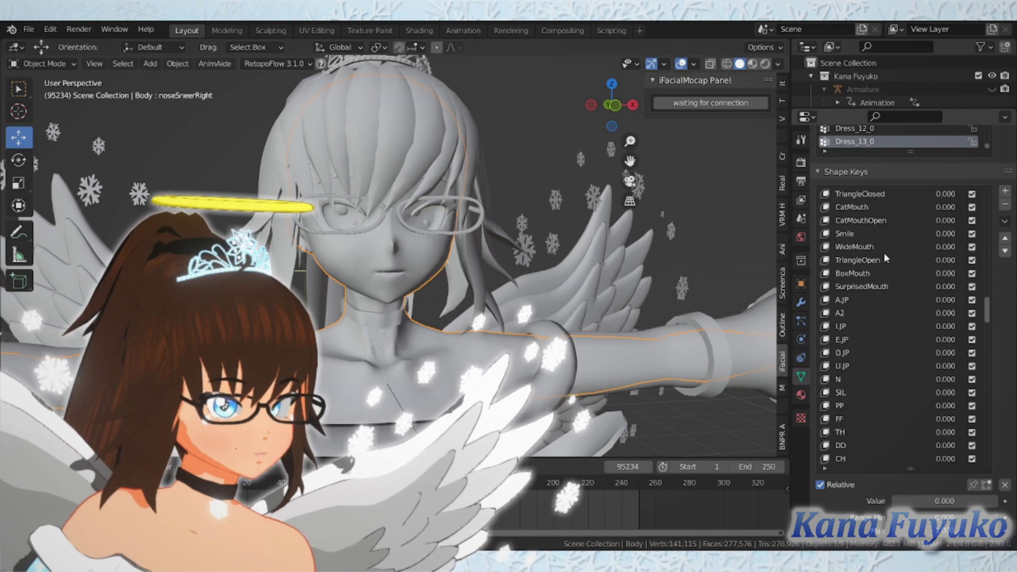
scroll(884, 329, "down", 14)
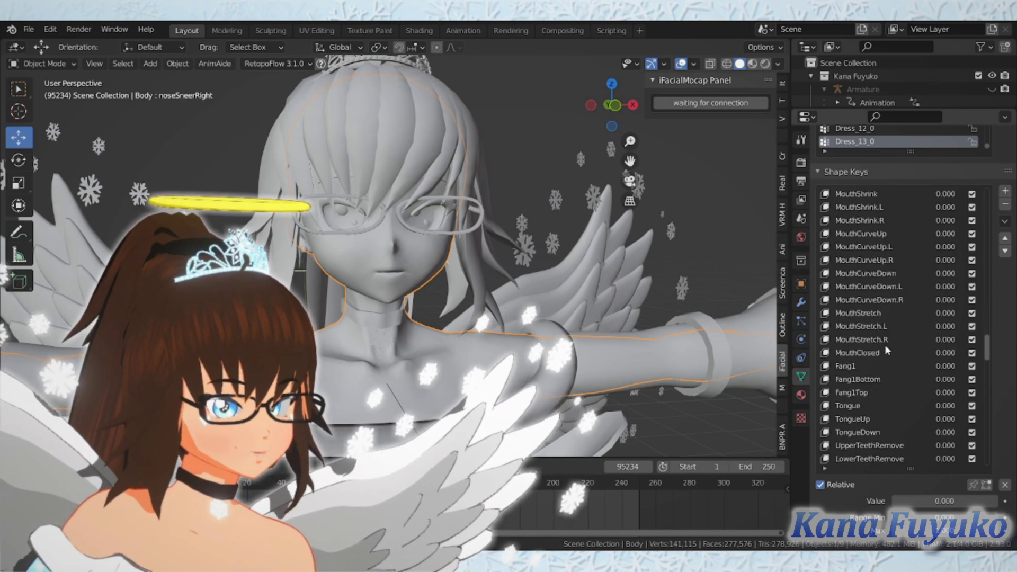
scroll(886, 349, "down", 5)
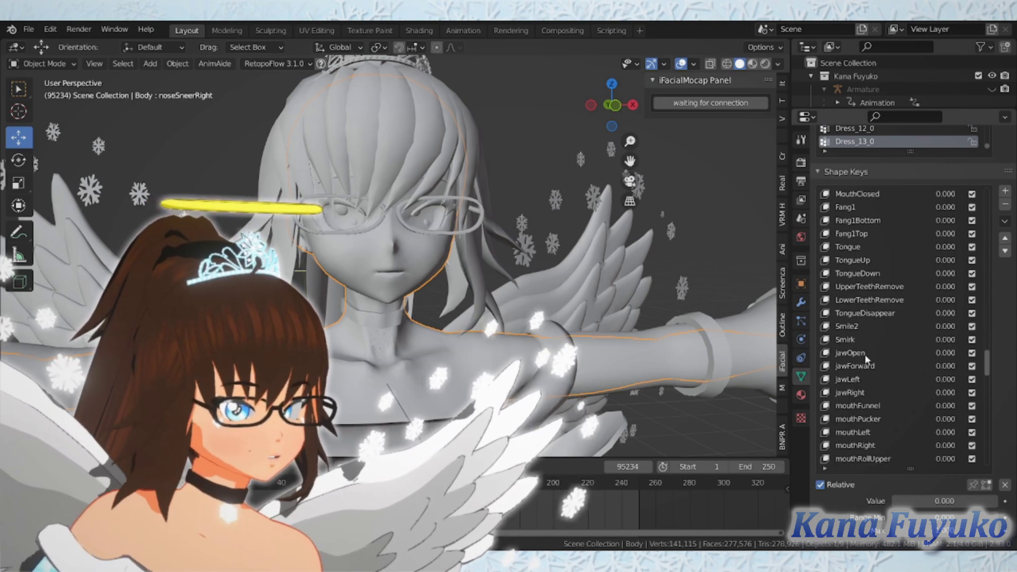
Make jawOpen the active shape key and pin it so the mouth shows wide open
left_click(863, 353)
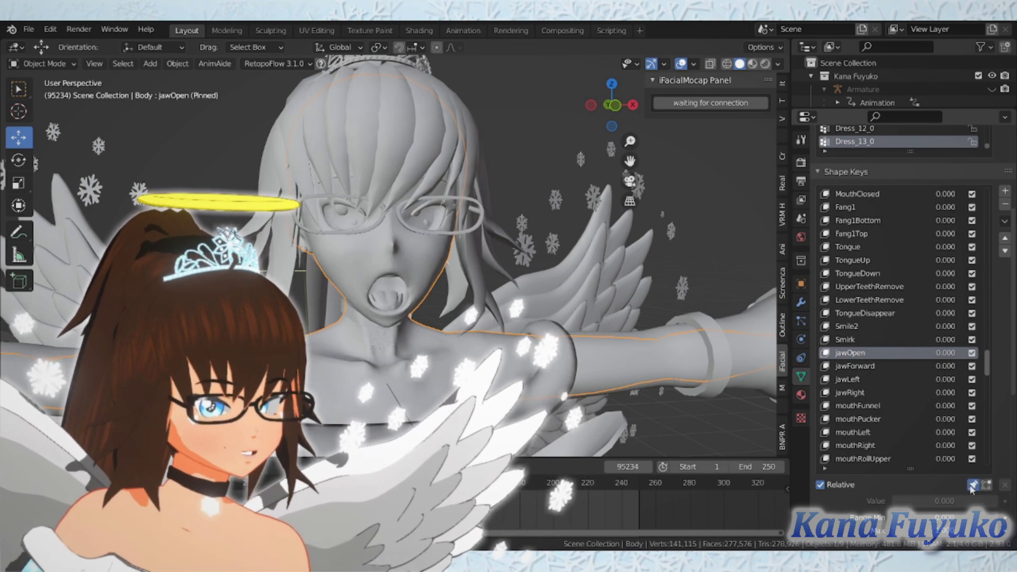
left_click(974, 485)
scroll(538, 364, "up", 1)
scroll(538, 364, "up", 2)
scroll(881, 371, "down", 3)
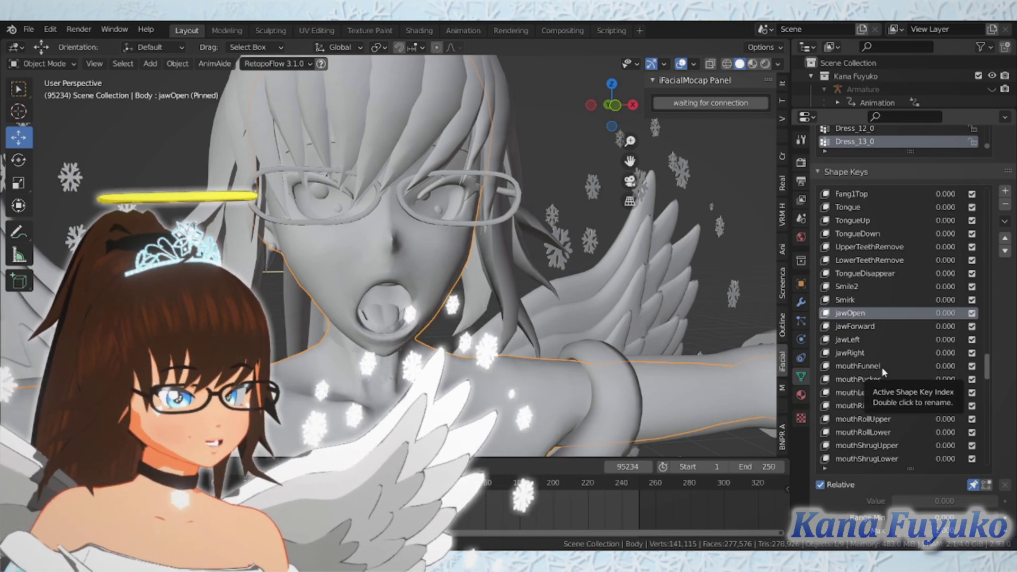
Preview mouthFunnel, inspecting the face from side and three-quarter views
left_click(882, 366)
middle_click_drag(715, 349, 450, 301)
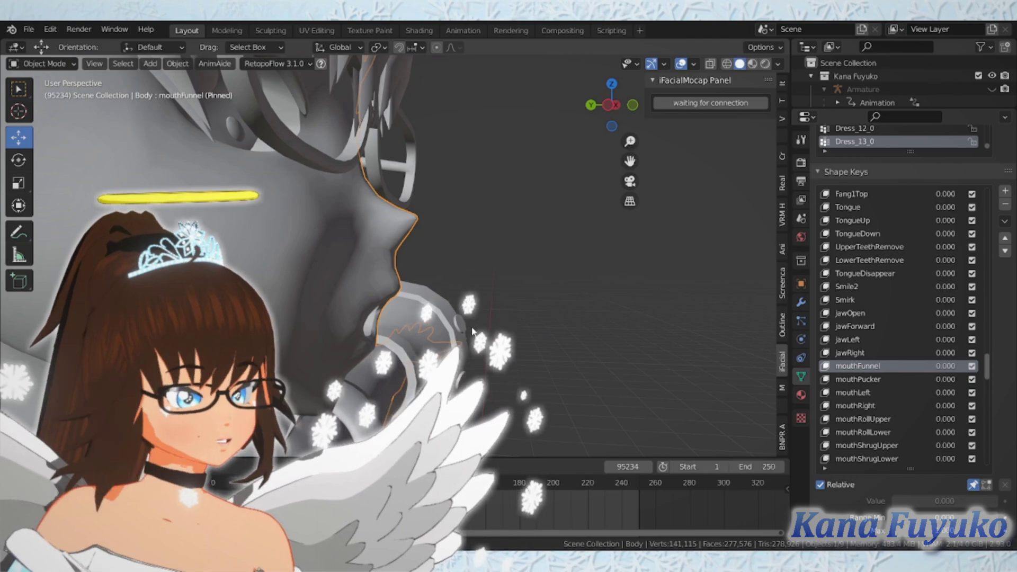
middle_click_drag(472, 331, 431, 332)
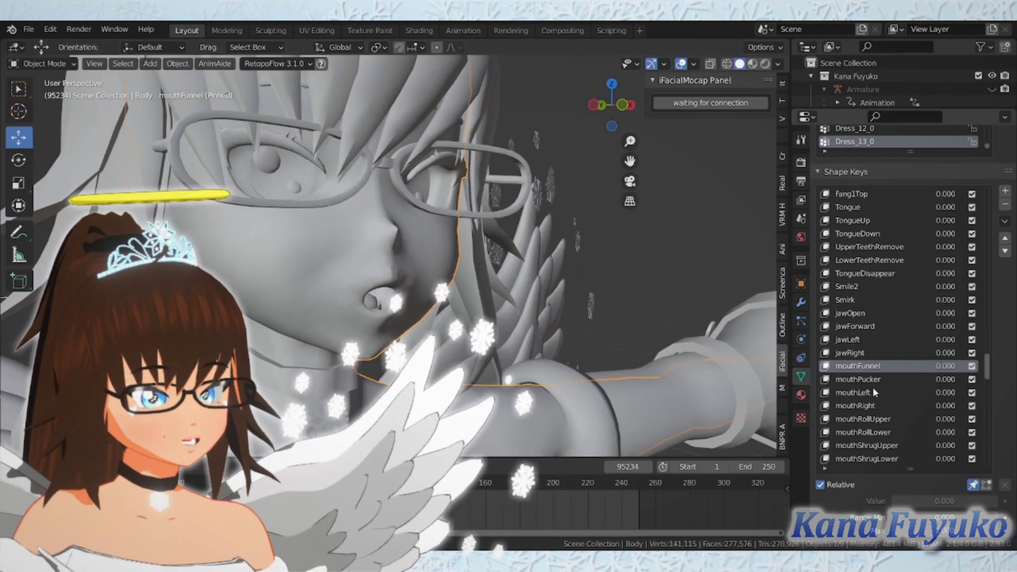
scroll(886, 418, "down", 7)
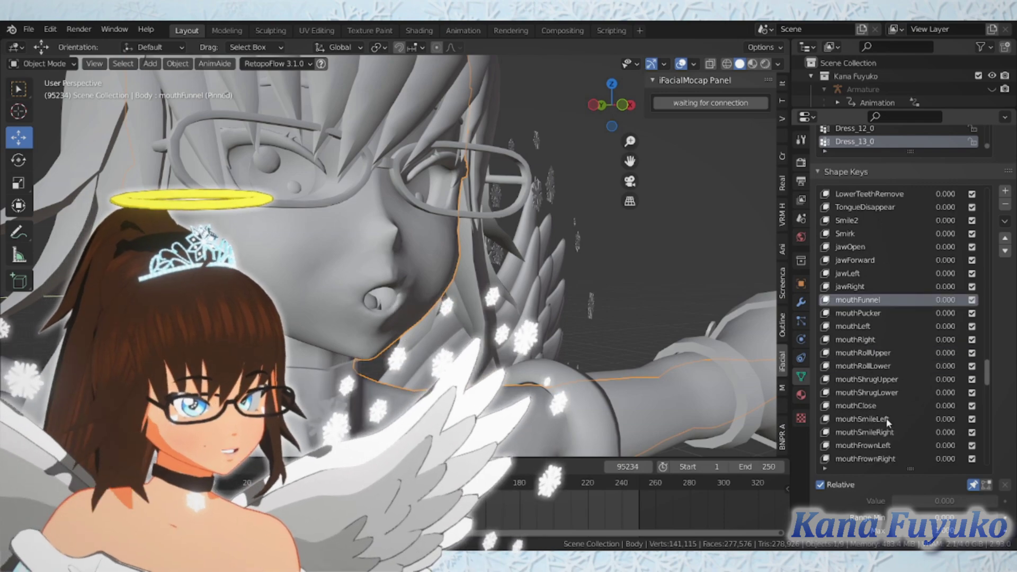
scroll(886, 418, "down", 8)
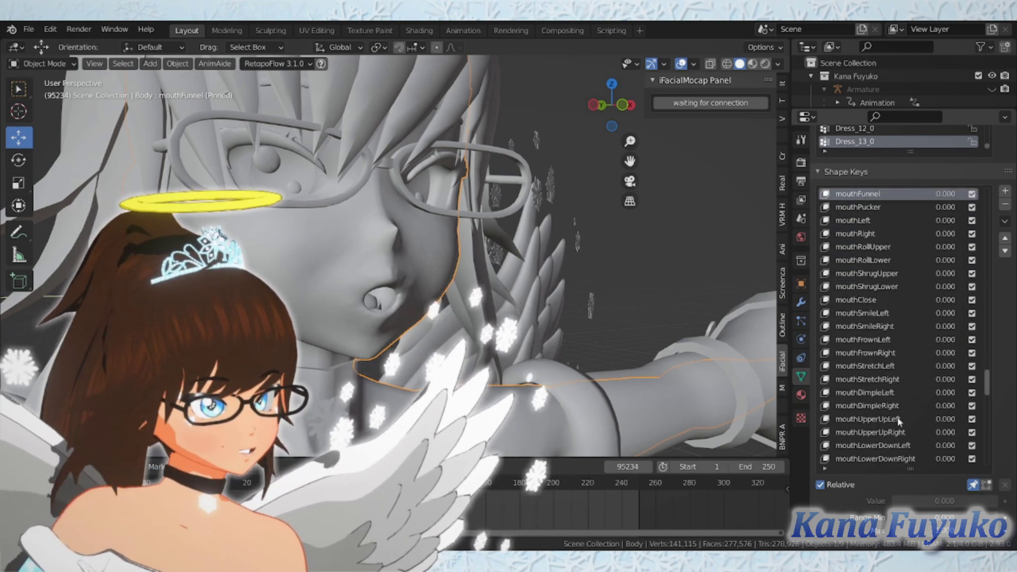
Preview mouthUpperUpLeft/Right and mouthLowerDownLeft/Right, ending close up on mouthLowerDownRight
left_click(880, 393)
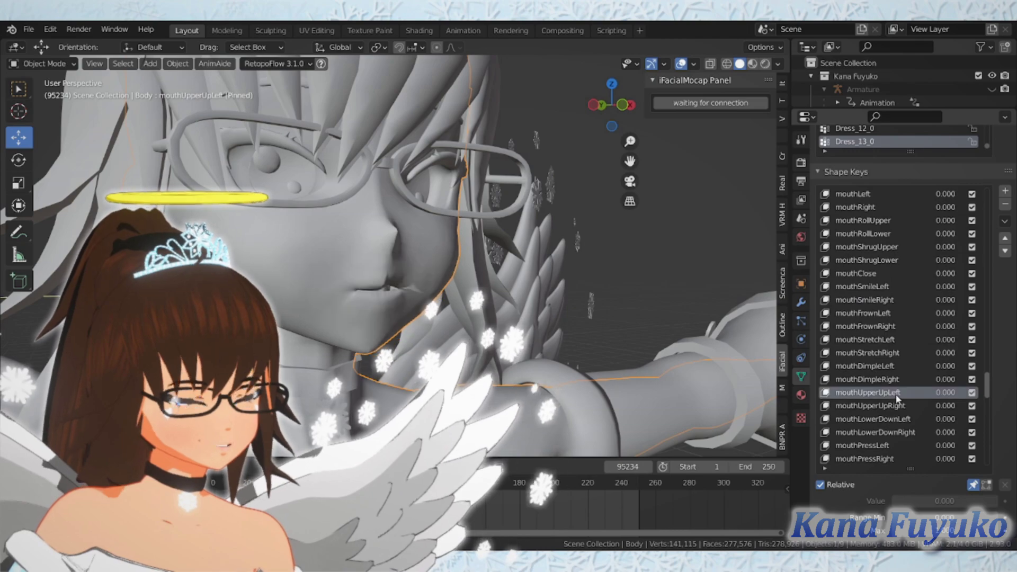
middle_click_drag(733, 380, 769, 376)
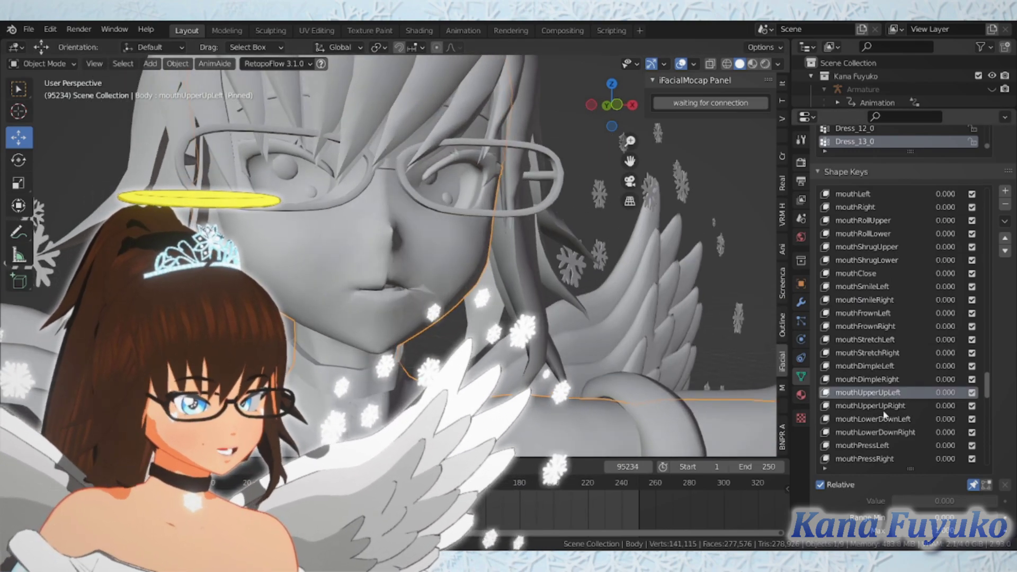
left_click(895, 406)
left_click(890, 420)
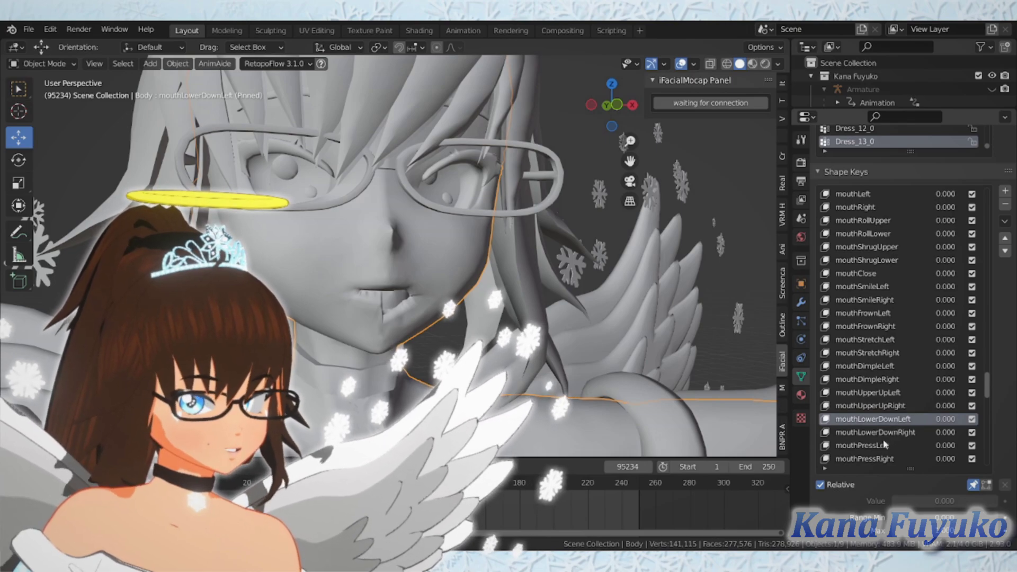
left_click(883, 433)
middle_click_drag(556, 352, 530, 323)
scroll(532, 363, "up", 5)
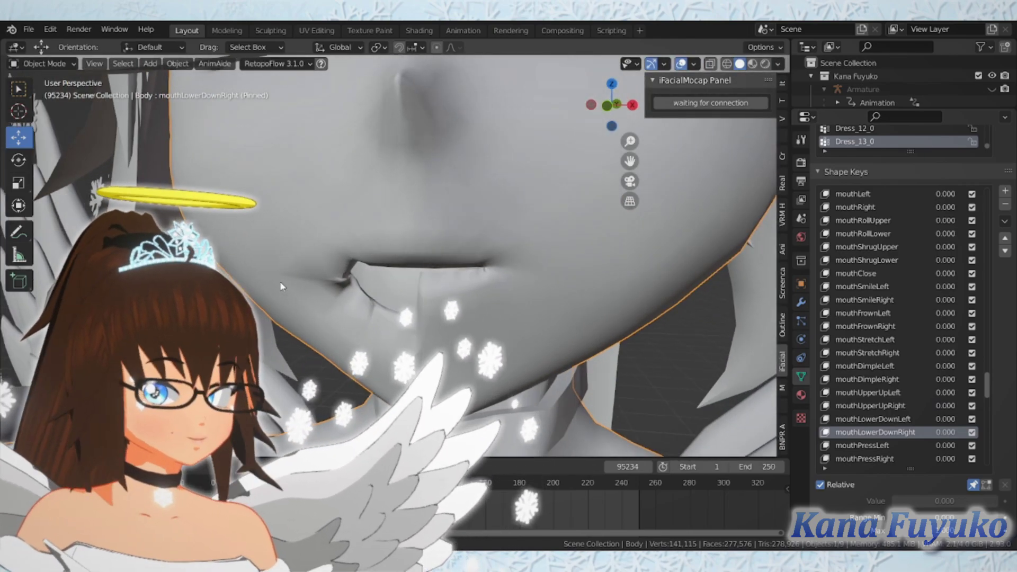
Preview mouthLowerDownLeft, then step with arrow keys to mouthLowerDownRight
middle_click_drag(403, 308, 446, 305)
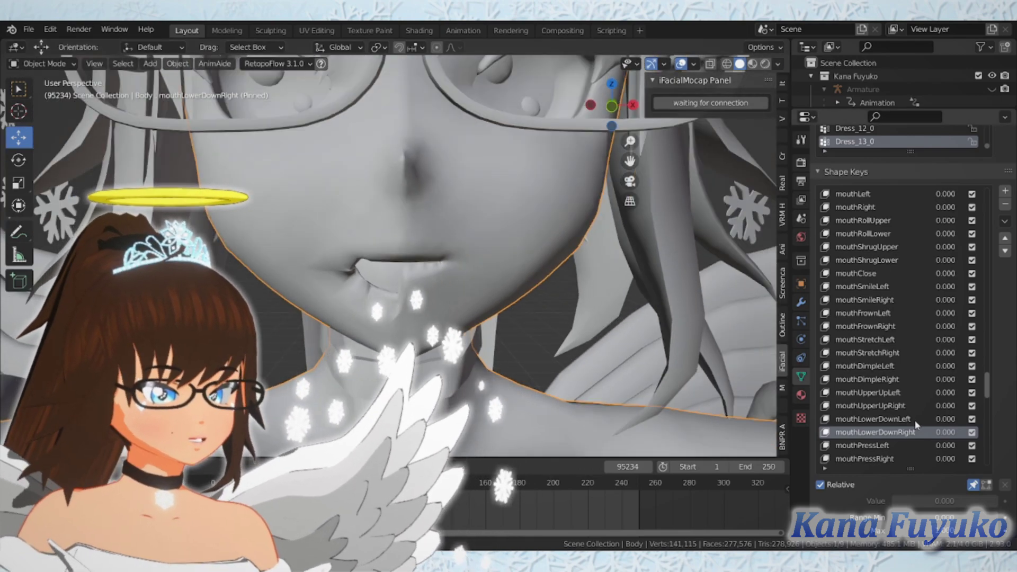
left_click(900, 420)
key("Up")
key("Up")
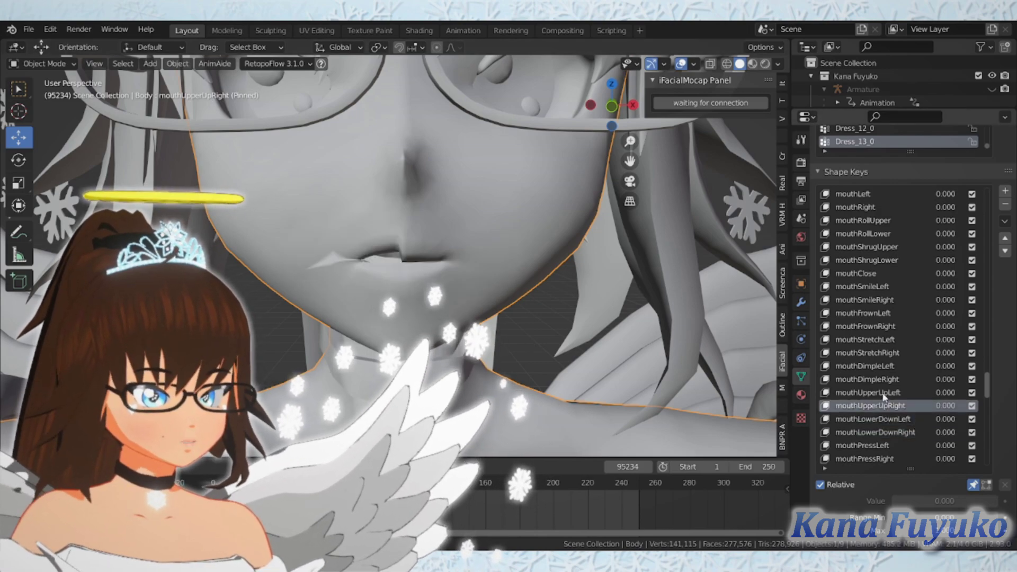
key("Down")
key("Down")
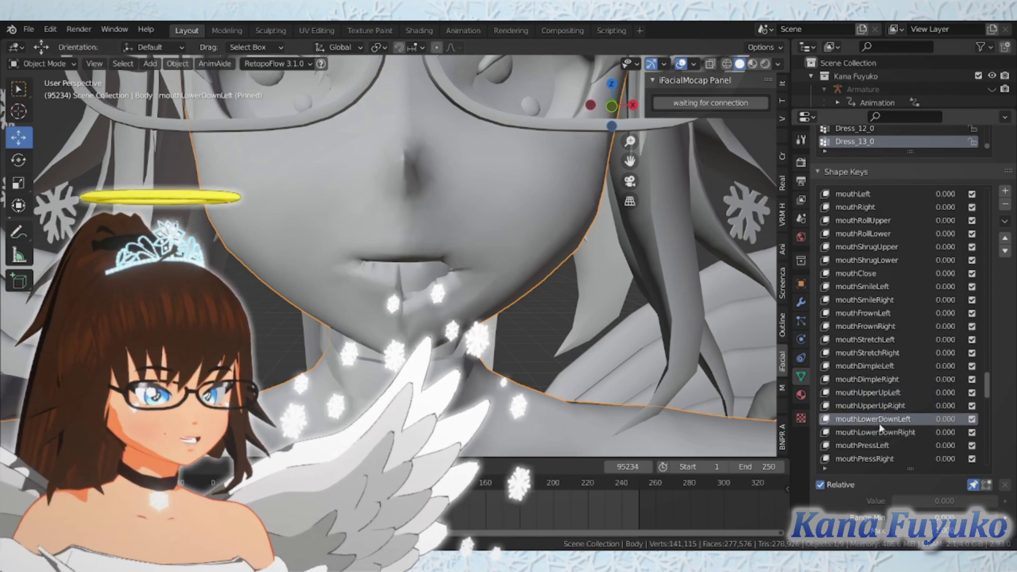
key("Down")
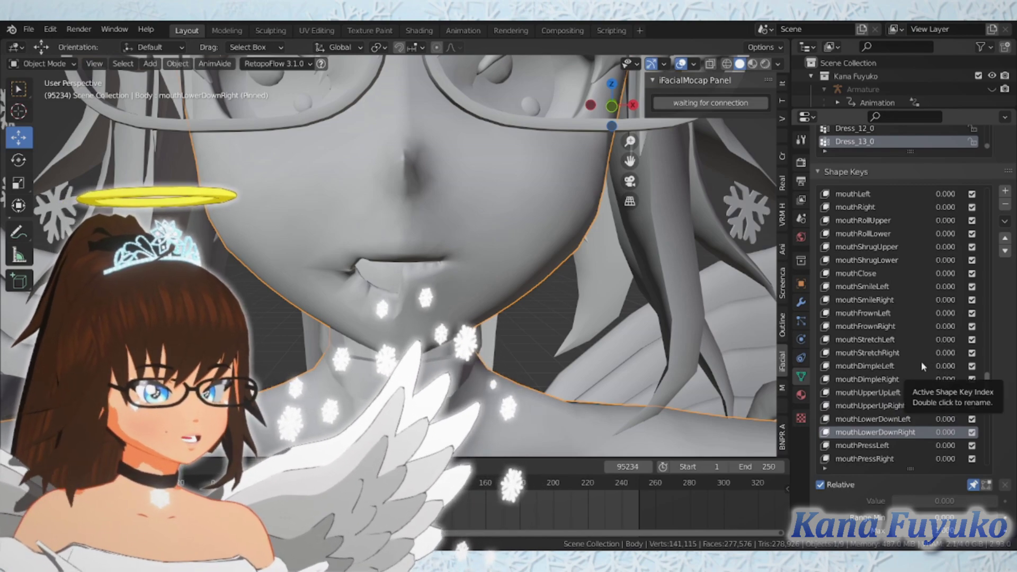
scroll(921, 361, "up", 3)
scroll(921, 361, "up", 12)
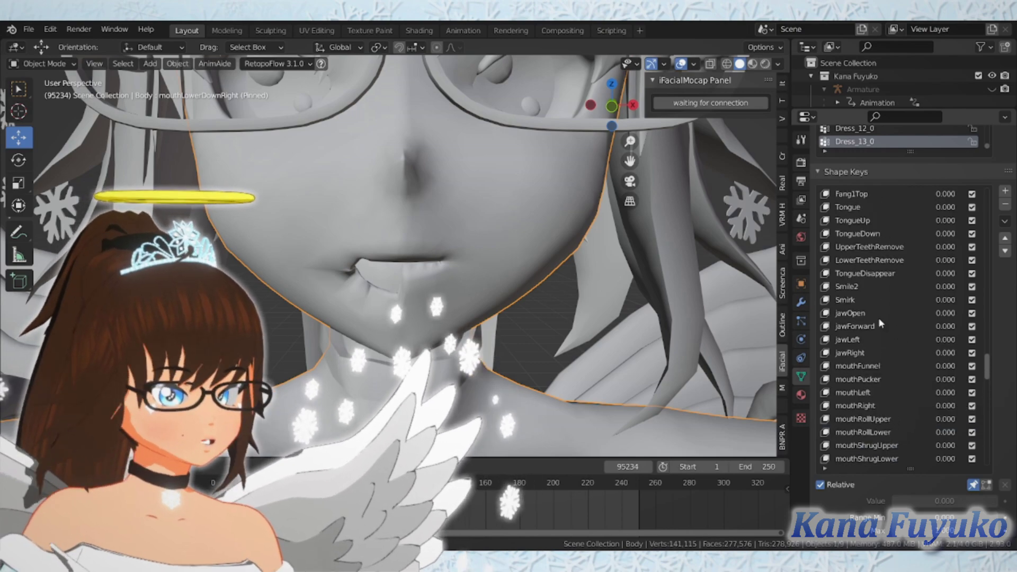
scroll(877, 383, "down", 15)
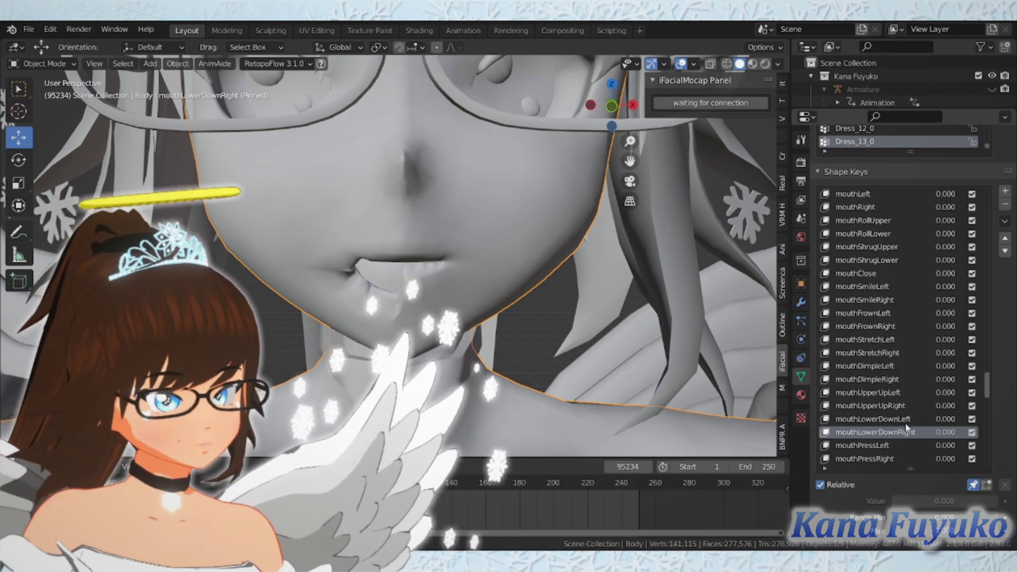
Compare mouthUpperUpRight, mouthUpperUpLeft and mouthLowerDownLeft, finishing on mouthLowerDownRight
left_click(904, 419)
left_click(900, 407)
left_click(880, 393)
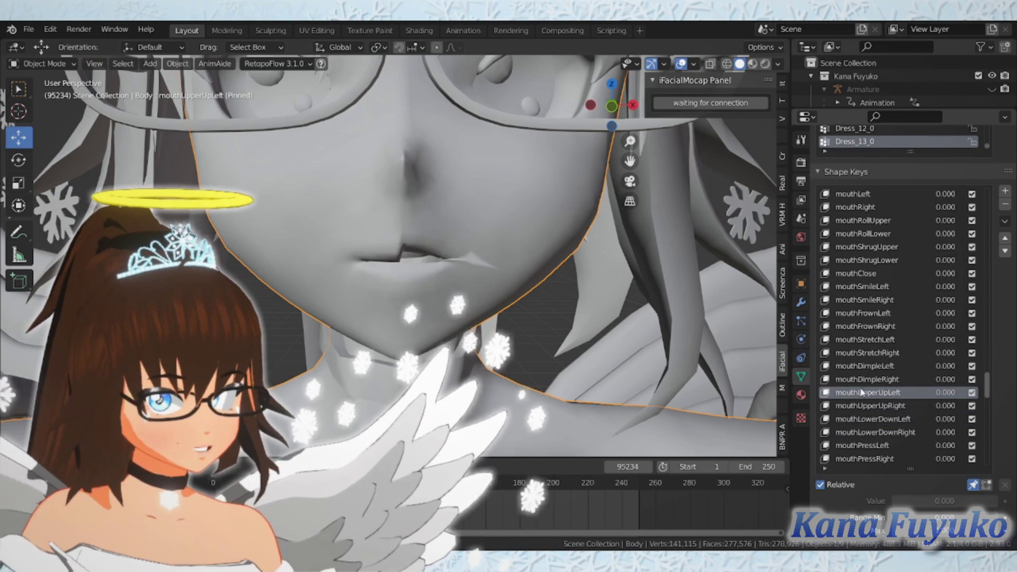
left_click(903, 423)
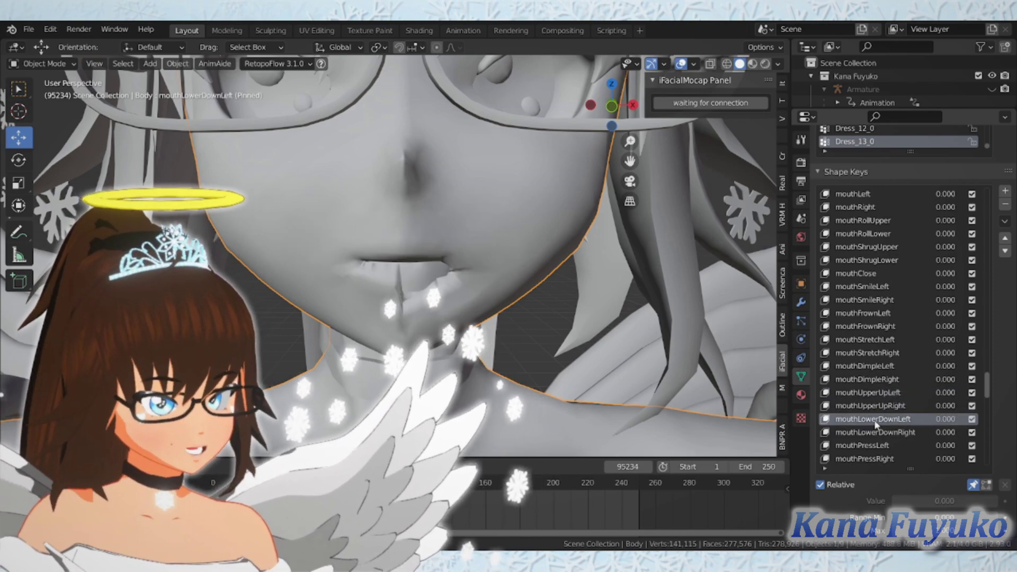
left_click(883, 434)
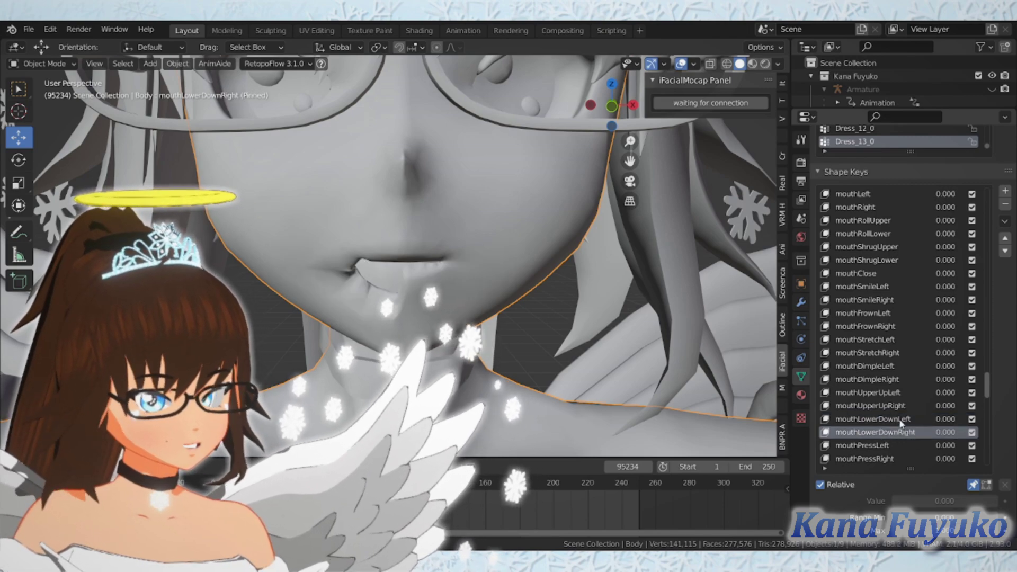
scroll(894, 382, "up", 11)
scroll(891, 378, "up", 15)
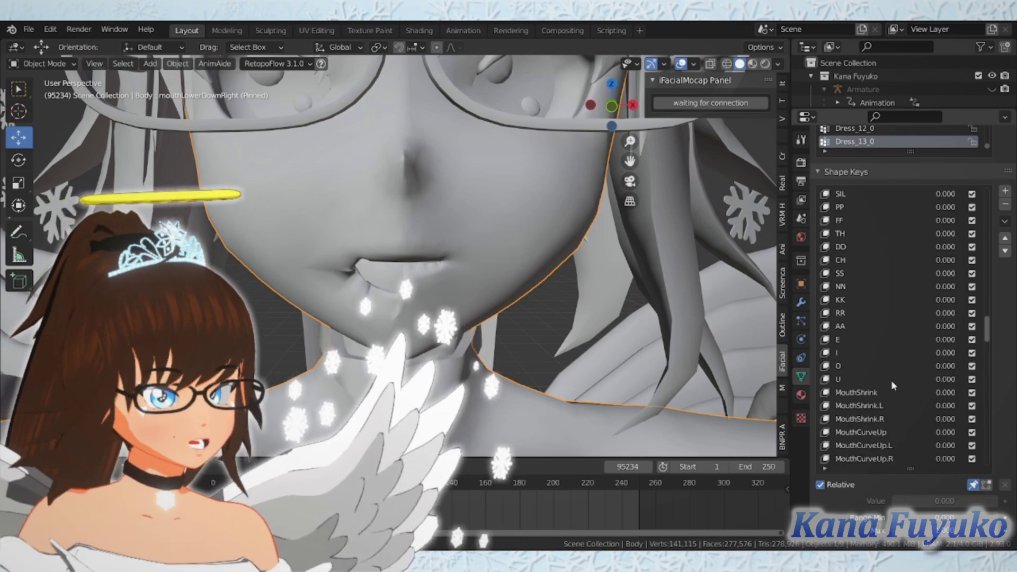
scroll(891, 380, "up", 7)
scroll(891, 380, "down", 10)
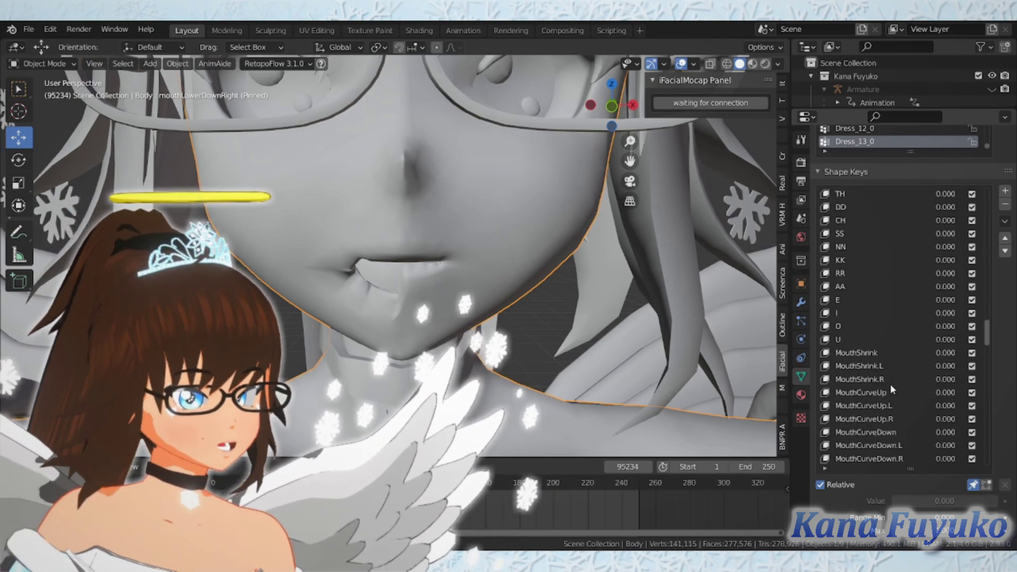
scroll(890, 384, "down", 12)
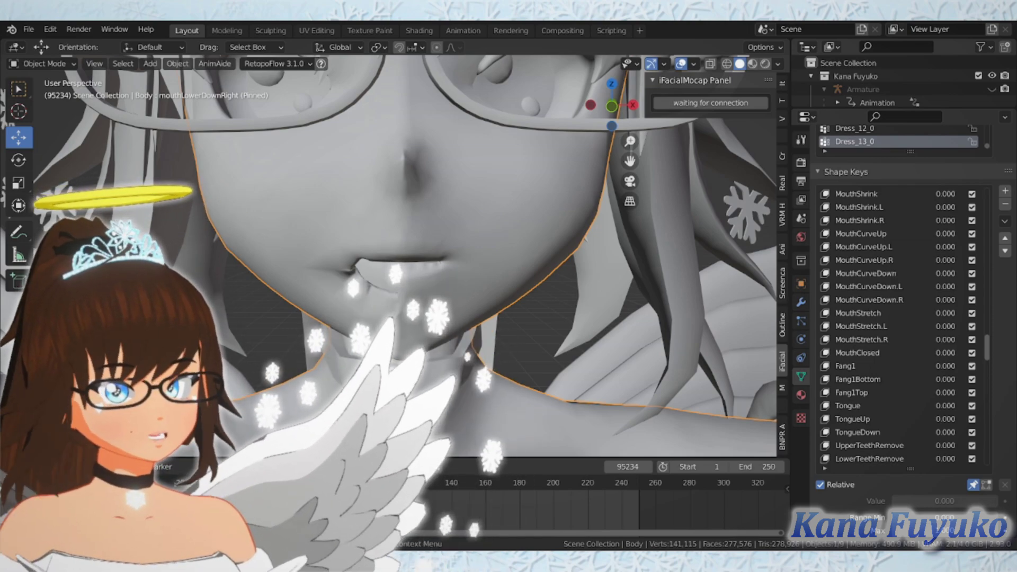
scroll(885, 358, "up", 6)
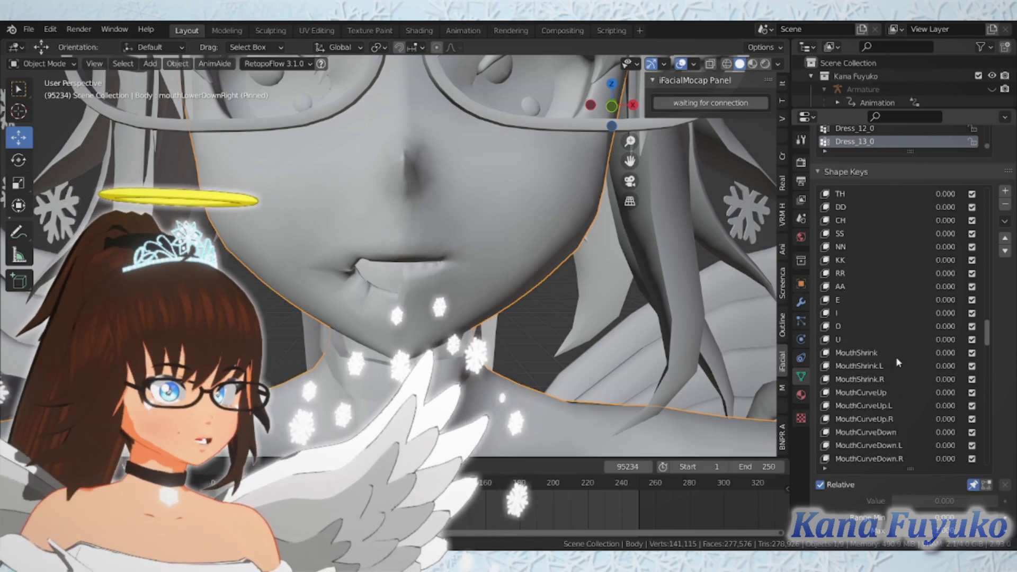
scroll(896, 357, "down", 3)
scroll(895, 357, "down", 5)
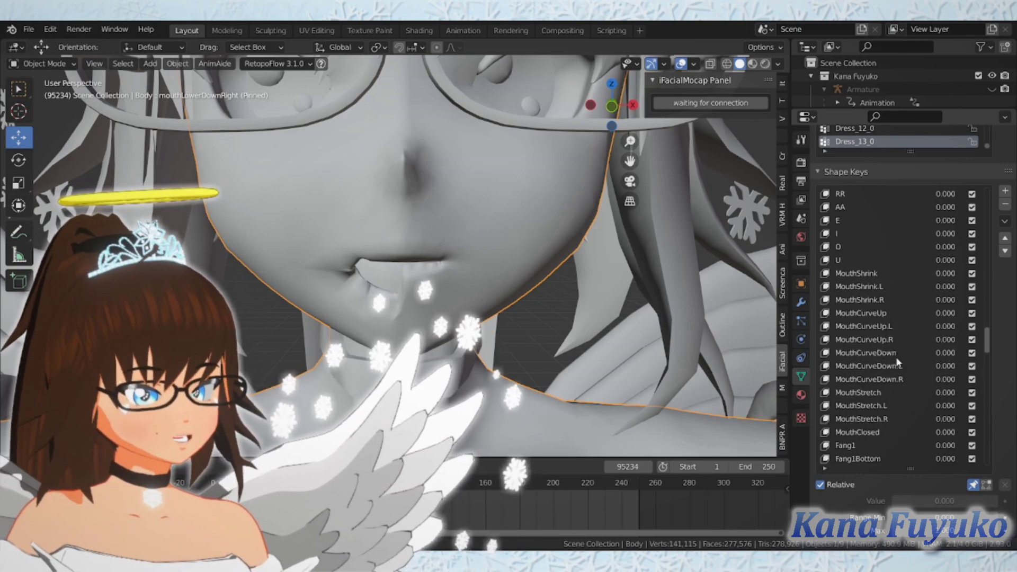
scroll(896, 357, "down", 15)
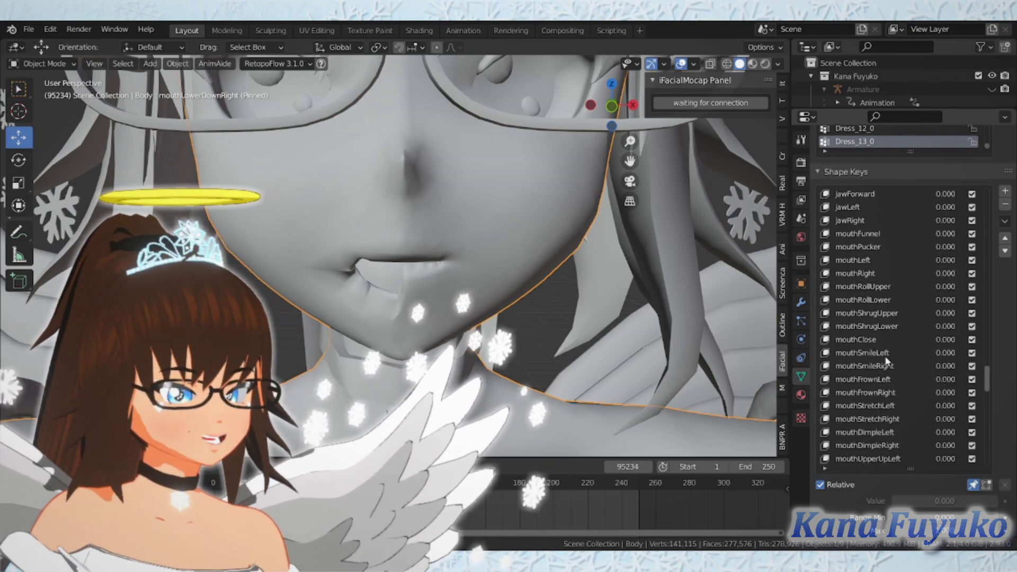
Flip between mouthSmileLeft/Right, then mouthFrownLeft/Right, and back to mouthSmileLeft
left_click(886, 354)
left_click(885, 368)
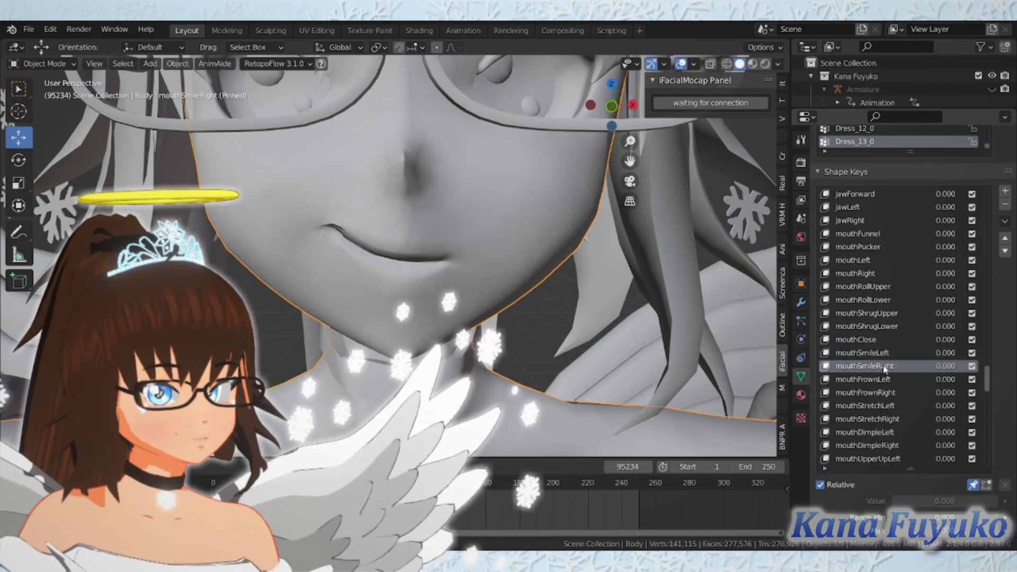
left_click(883, 359)
left_click(882, 370)
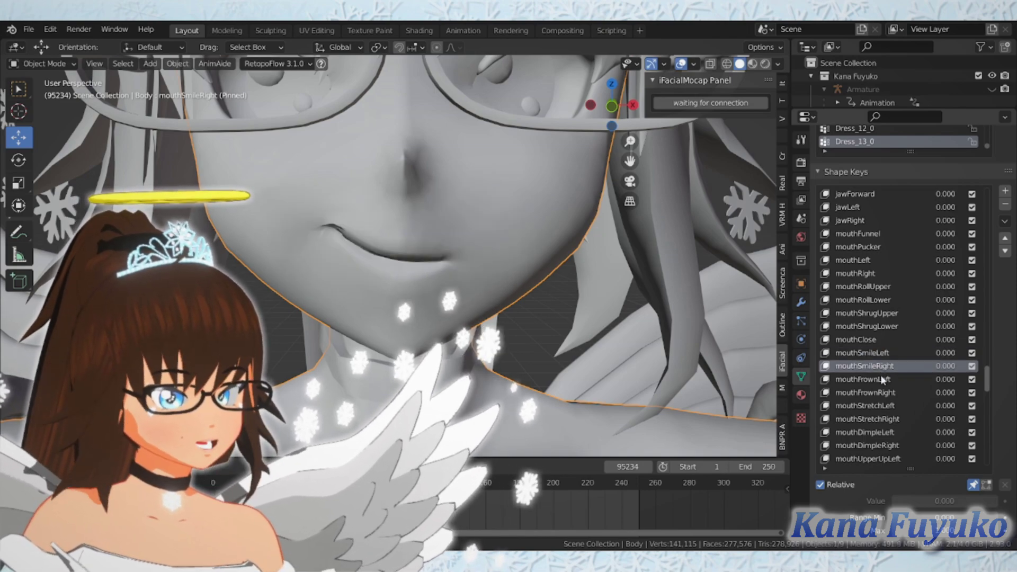
left_click(881, 376)
left_click(885, 393)
left_click(886, 379)
left_click(883, 366)
left_click(879, 353)
Cycle once more through mouthSmileRight, mouthFrownLeft and mouthFrownRight, returning to mouthSmileLeft
left_click(881, 366)
left_click(882, 380)
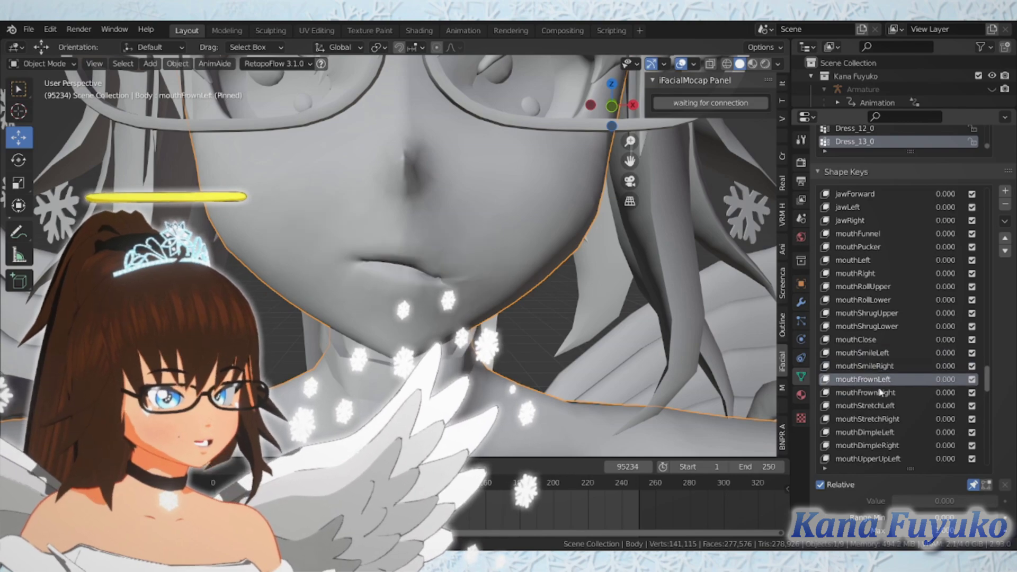
left_click(882, 392)
left_click(889, 379)
left_click(890, 366)
left_click(888, 354)
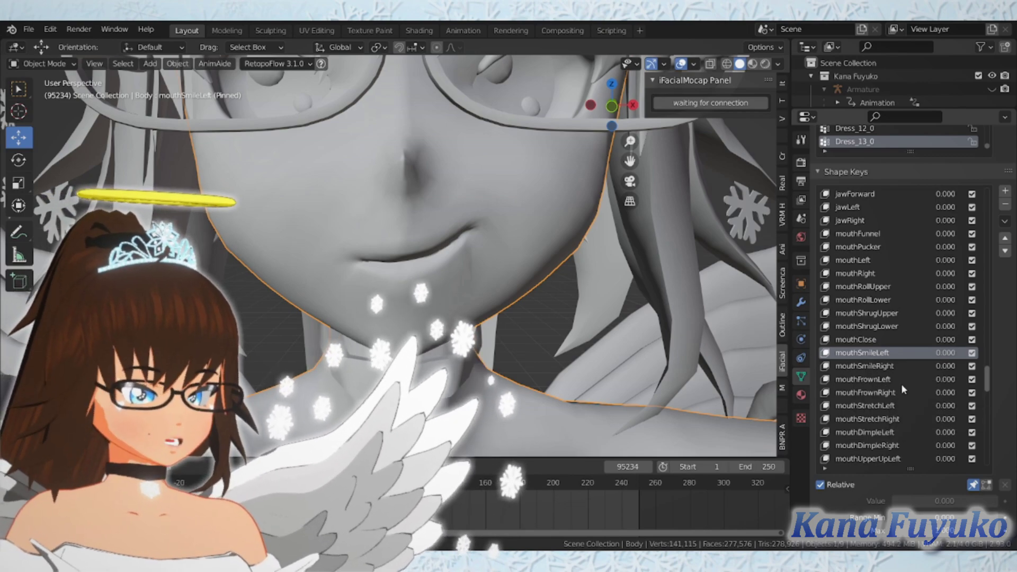
Preview mouthStretchLeft and orbit to a near-frontal view of the stretched mouth
scroll(901, 384, "down", 4)
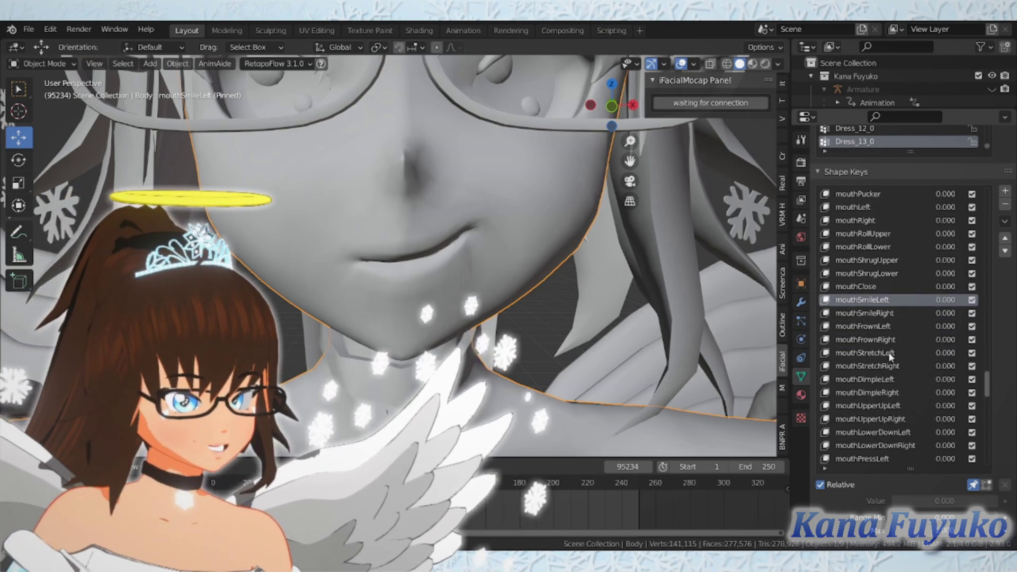
left_click(888, 352)
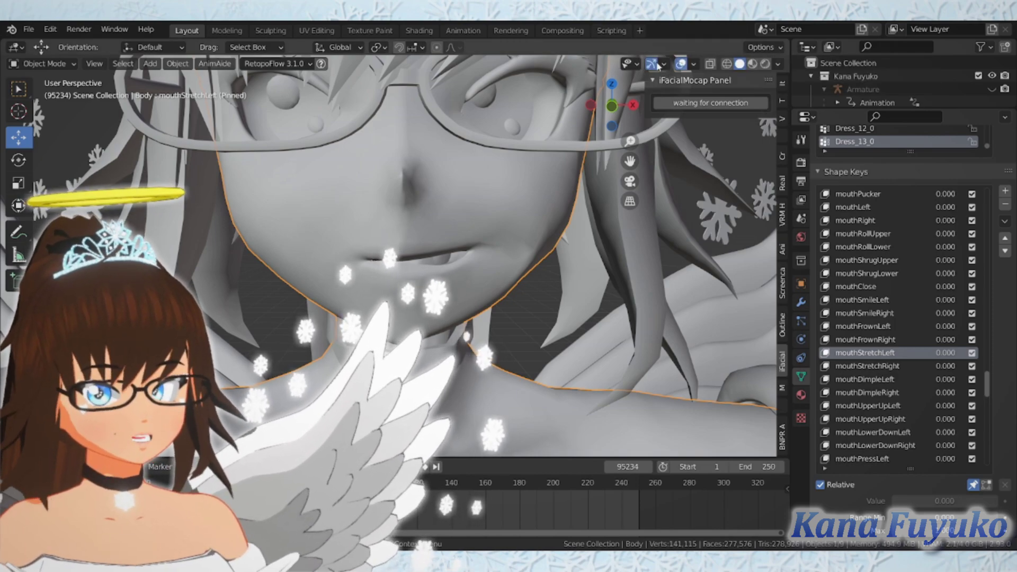
middle_click_drag(539, 226, 494, 259)
middle_click_drag(503, 293, 456, 302)
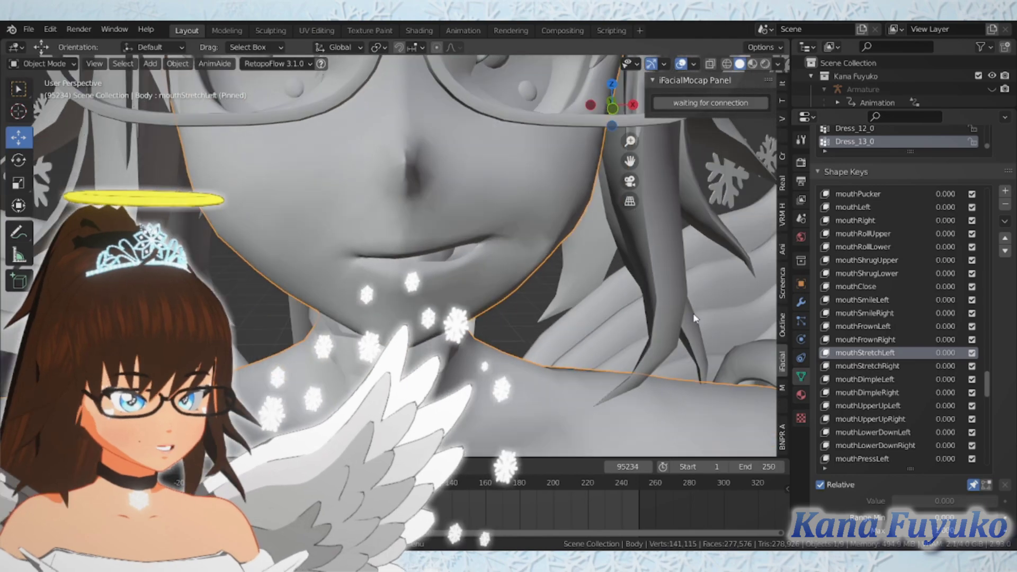
Preview mouthStretchRight from a closer angle, then switch back to mouthStretchLeft
left_click(897, 365)
scroll(542, 315, "down", 2)
middle_click_drag(541, 316, 519, 295)
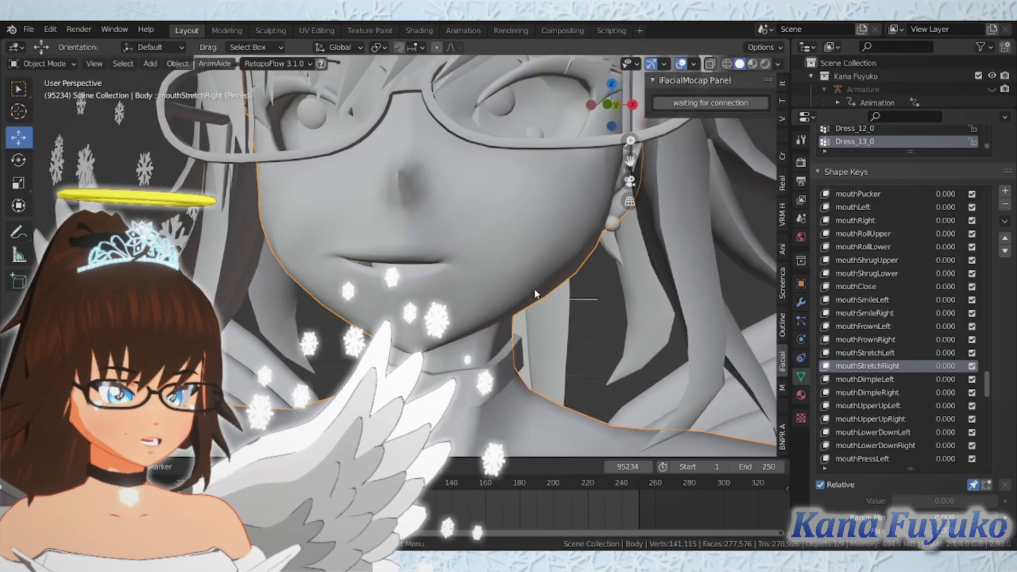
scroll(535, 288, "up", 1)
scroll(554, 295, "up", 2)
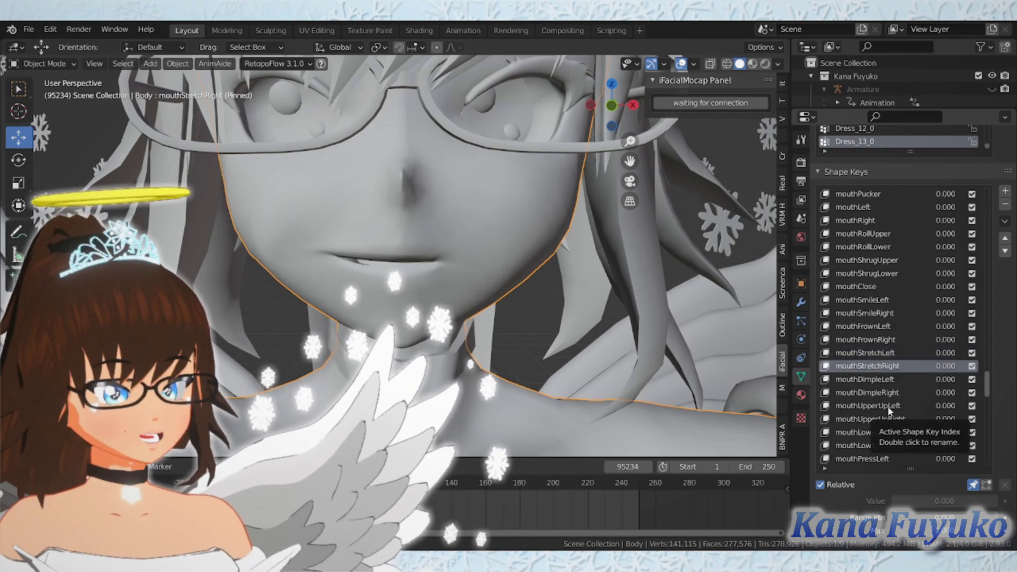
left_click(895, 353)
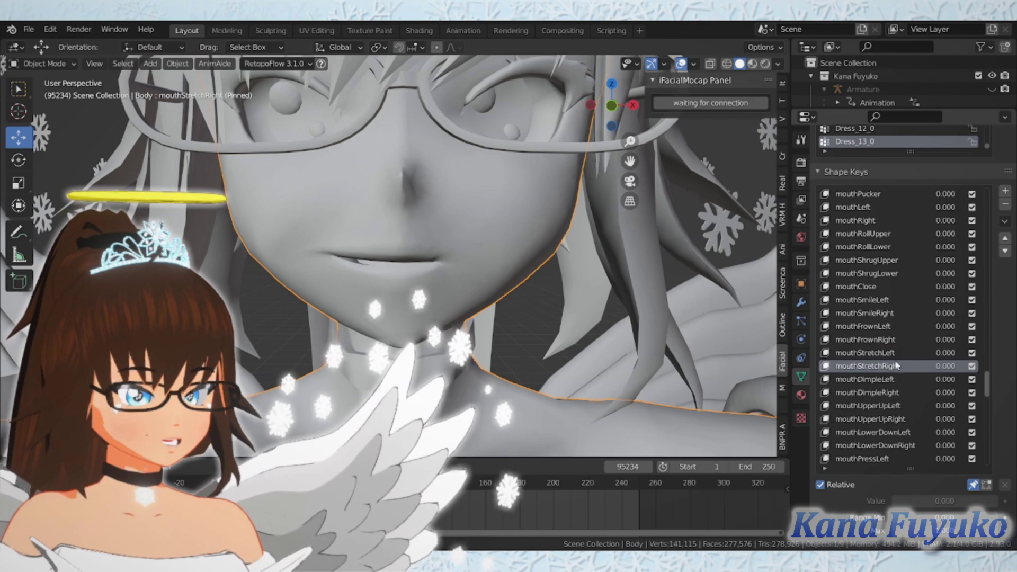
scroll(918, 424, "down", 7)
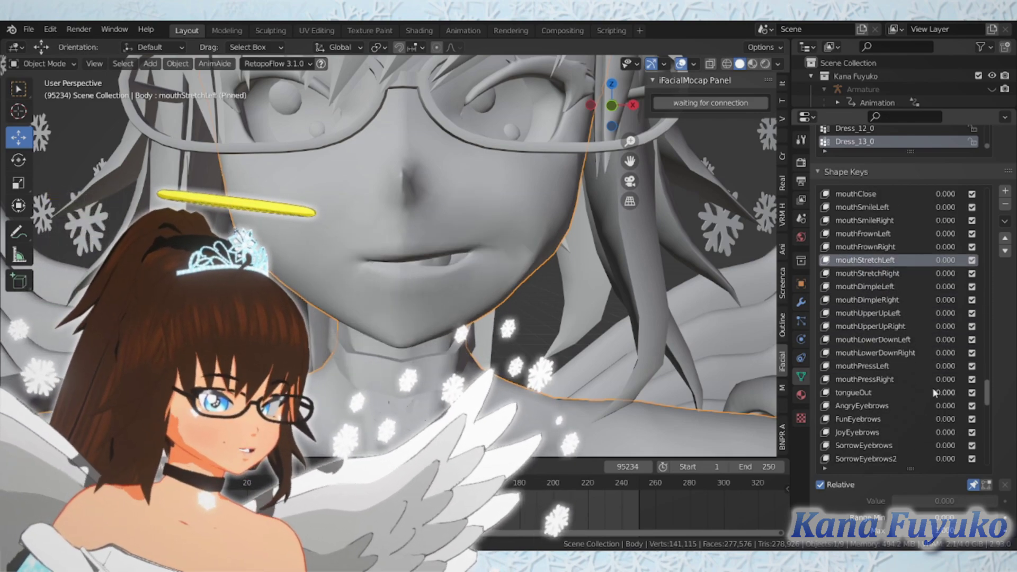
scroll(949, 408, "up", 5)
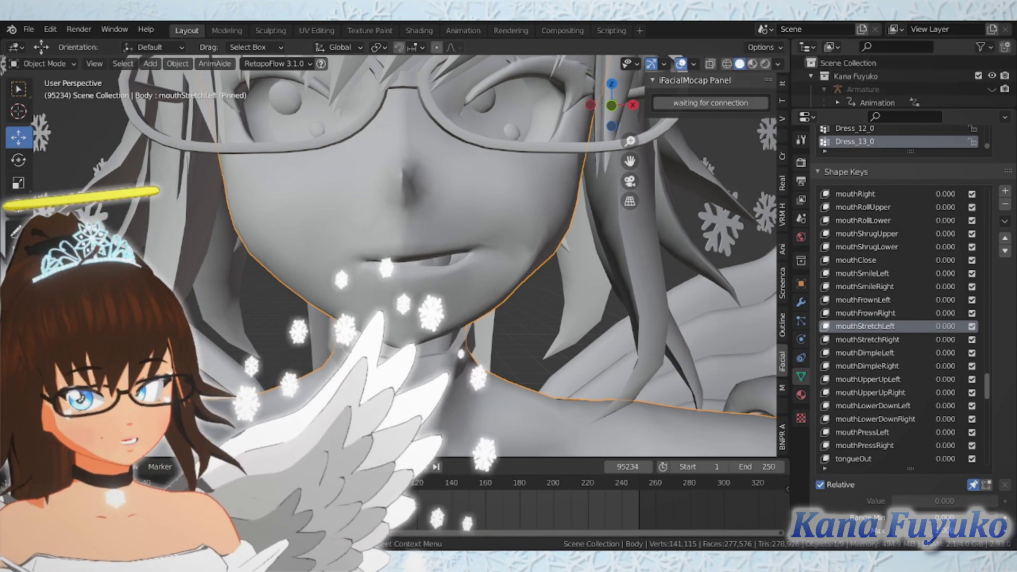
Select eyeLookUpLeft, zoom into the eye, and unpin the shape key
left_click_drag(988, 388, 992, 277)
left_click(875, 313)
scroll(495, 357, "up", 3)
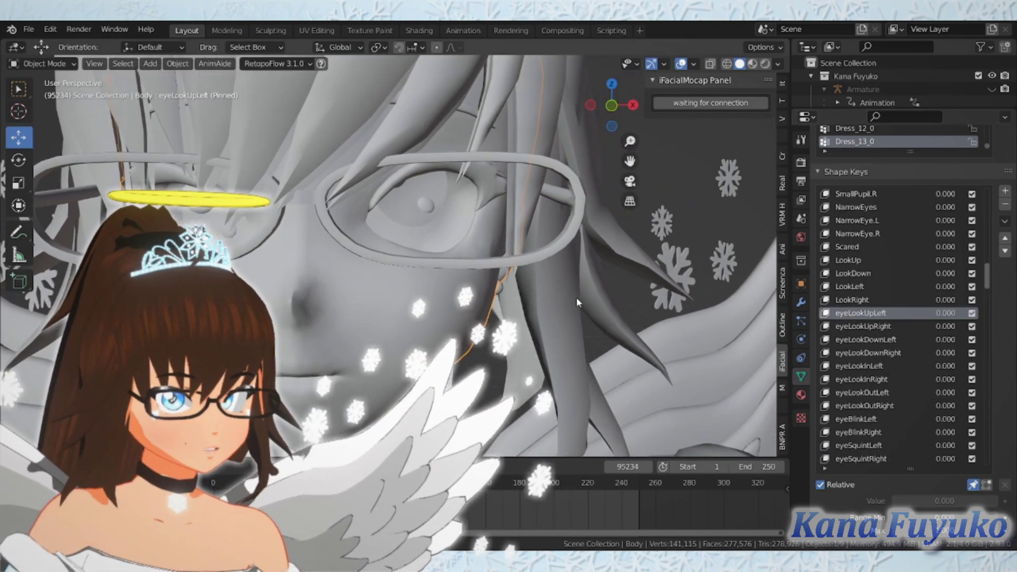
scroll(575, 289, "up", 2)
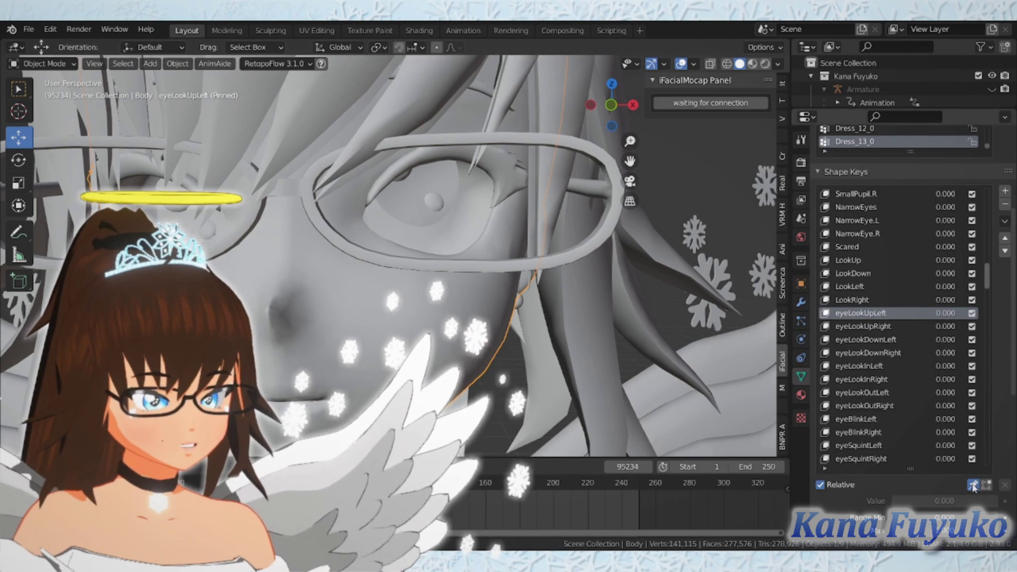
left_click(974, 486)
scroll(610, 385, "up", 3)
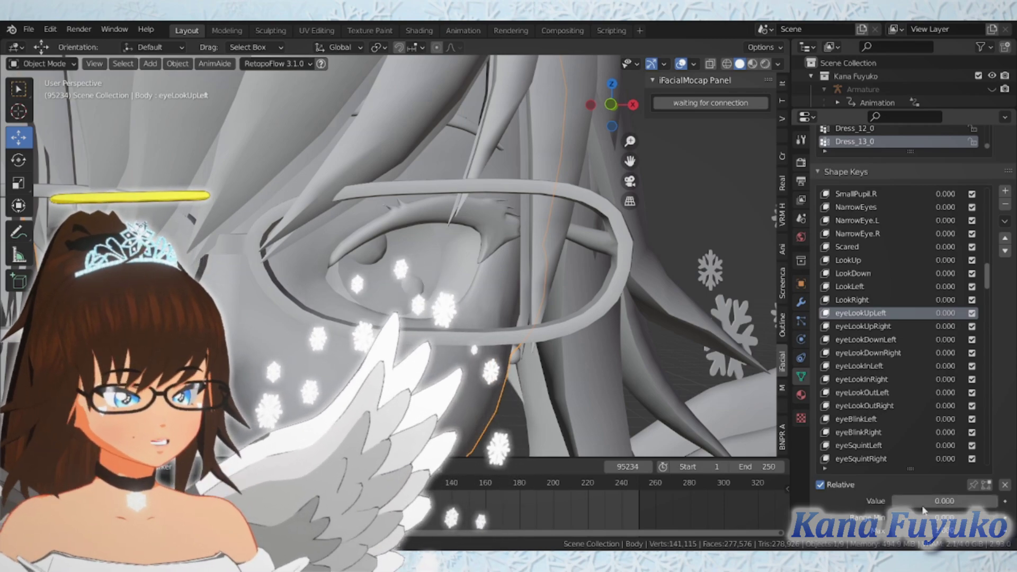
Raise eyeLookUpLeft to about 0.911 to roll the eye upward, then reset the eye-look values to 0.000
left_click_drag(933, 501, 894, 507)
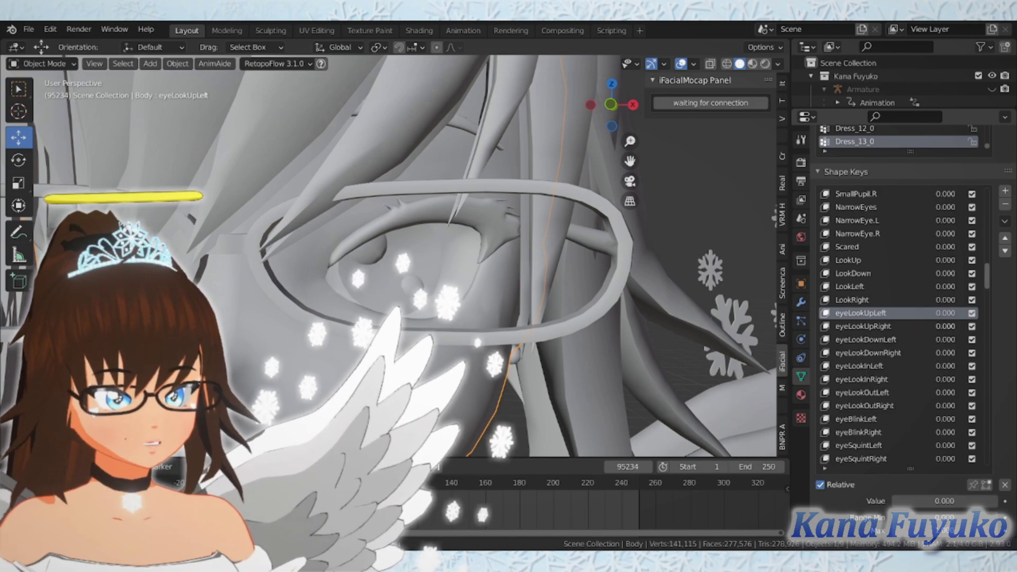
left_click_drag(946, 326, 940, 380)
scroll(489, 299, "down", 1)
scroll(488, 299, "up", 1)
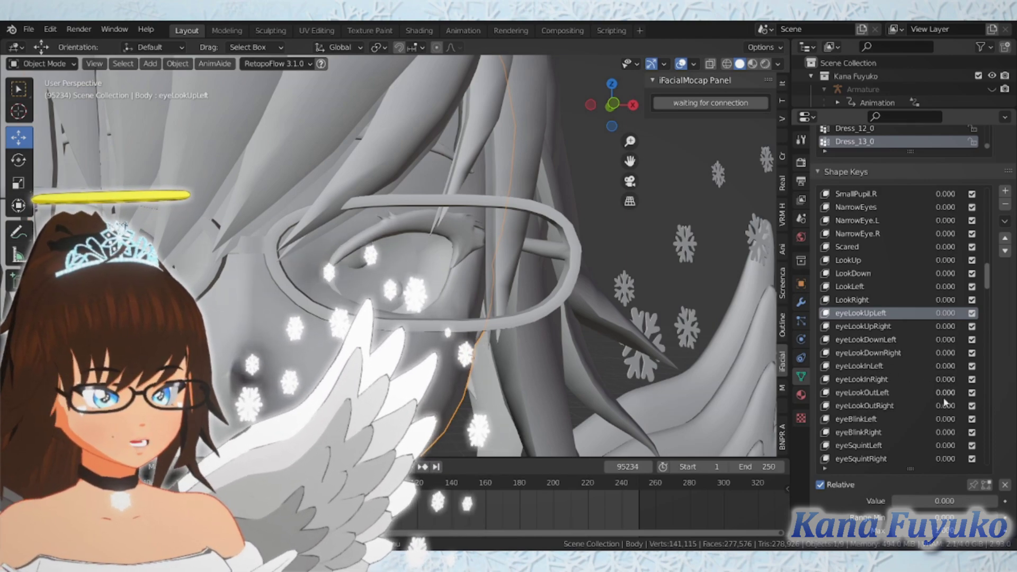
scroll(925, 407, "down", 2)
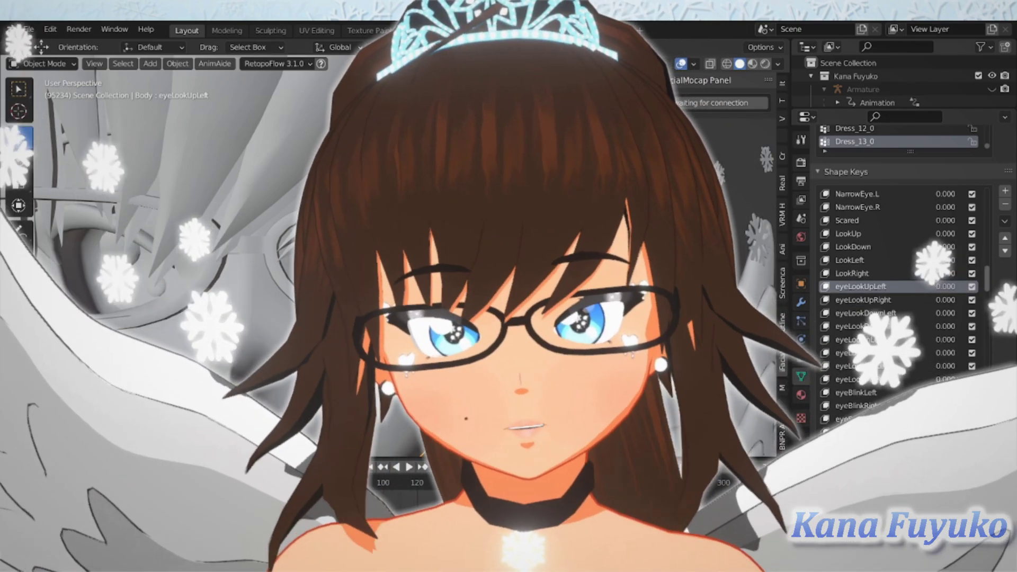